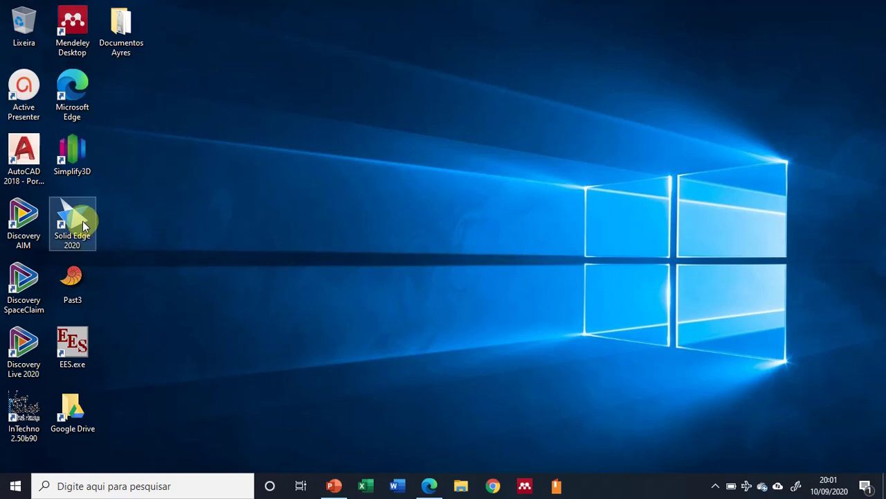
Start Solid Edge 2020 and create a new part document from the ISO metric part template (Peça ISO em unidades métricas)
{"action": "double_click", "coordinate": [82, 221]}
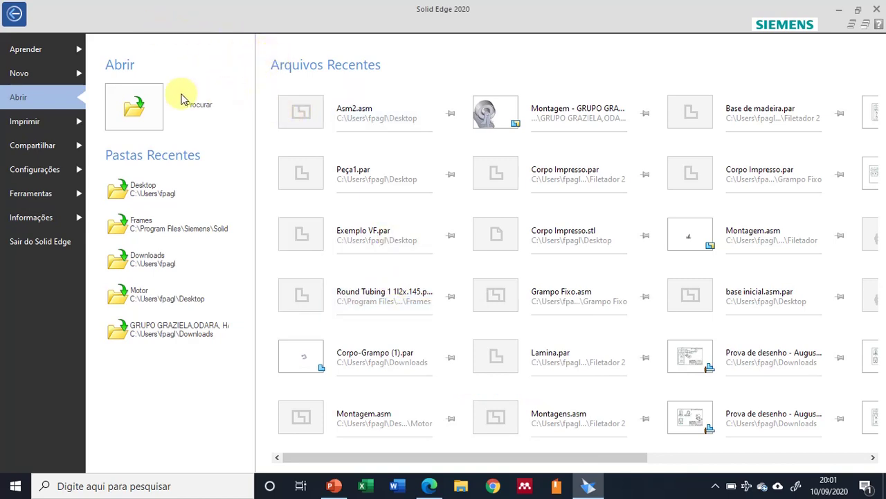
{"action": "left_click", "coordinate": [40, 69]}
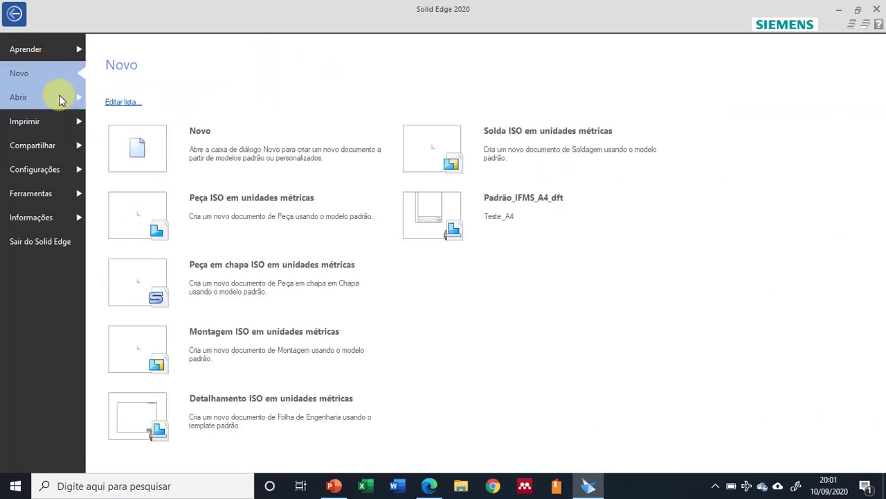
{"action": "left_click", "coordinate": [53, 47]}
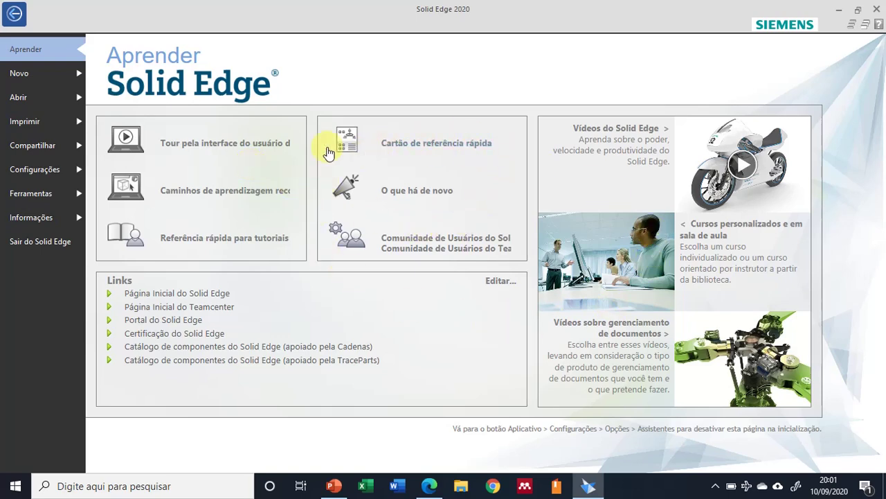
{"action": "left_click", "coordinate": [55, 74]}
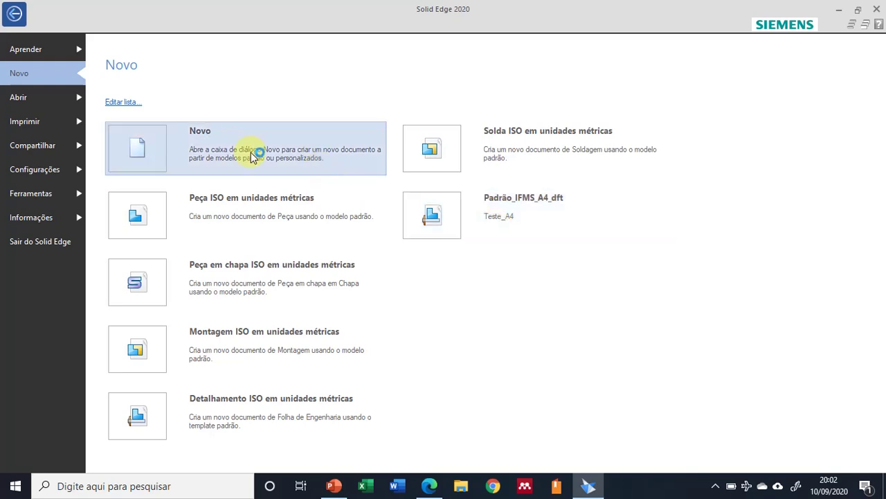
{"action": "left_click", "coordinate": [80, 97]}
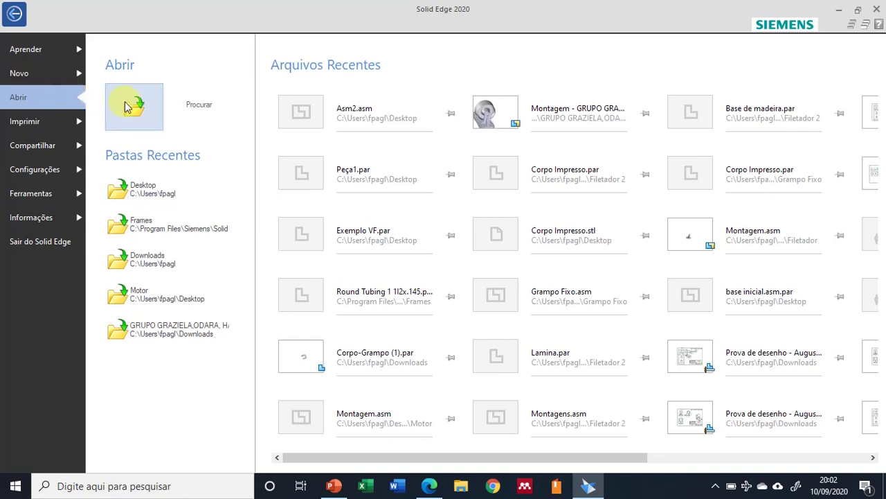
{"action": "left_click", "coordinate": [28, 77]}
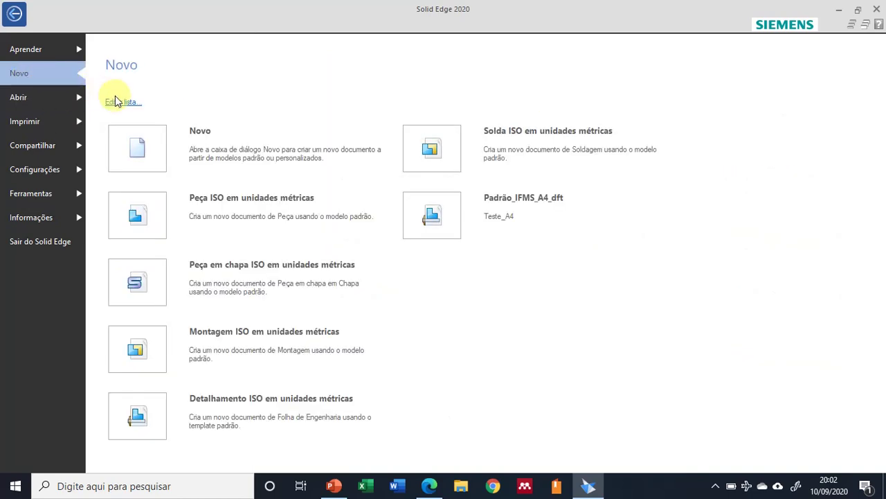
{"action": "left_click", "coordinate": [250, 210]}
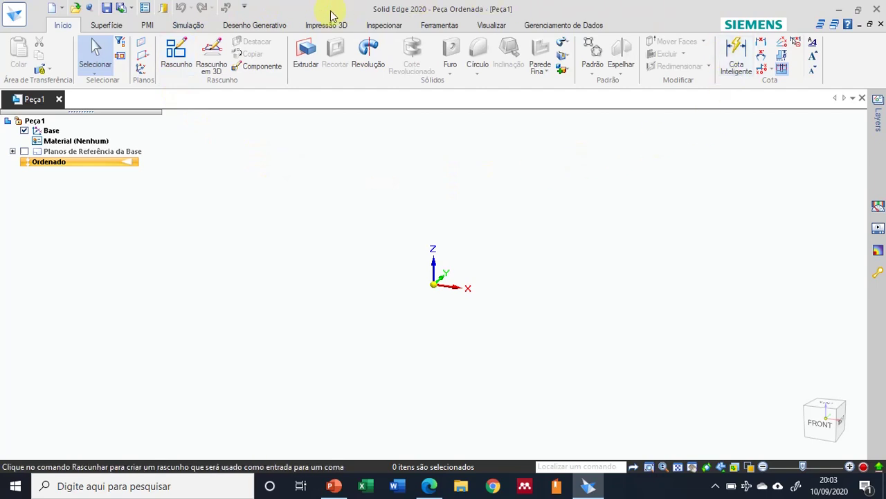
Examine the application display choices in the Solid Edge view options (Visualizar), and close the options without changing anything
{"action": "left_click", "coordinate": [15, 15]}
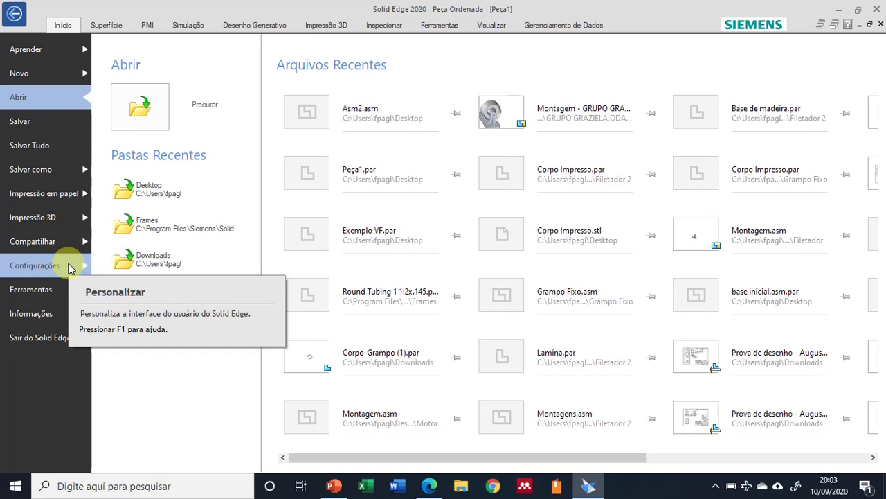
{"action": "left_click", "coordinate": [68, 266]}
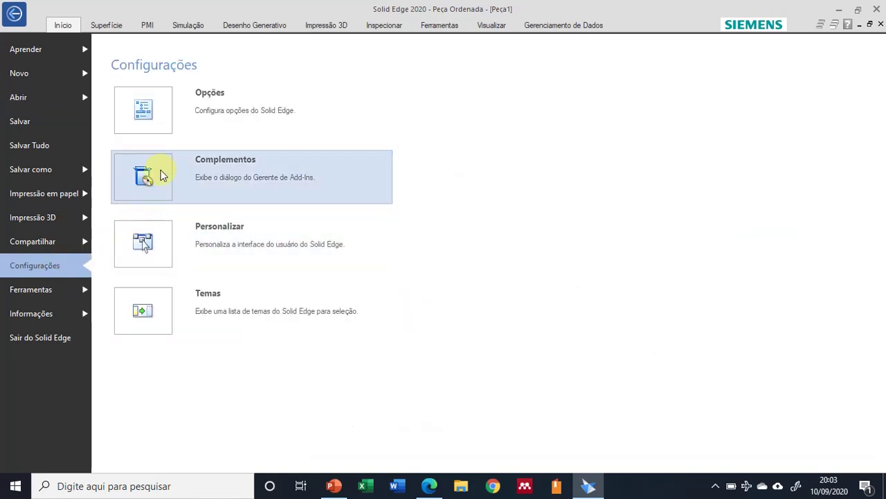
{"action": "left_click", "coordinate": [182, 122]}
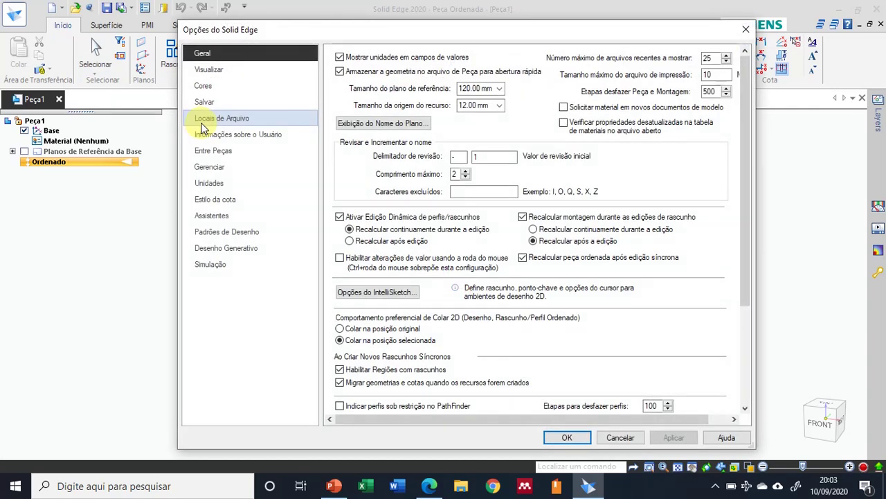
{"action": "left_click", "coordinate": [218, 69]}
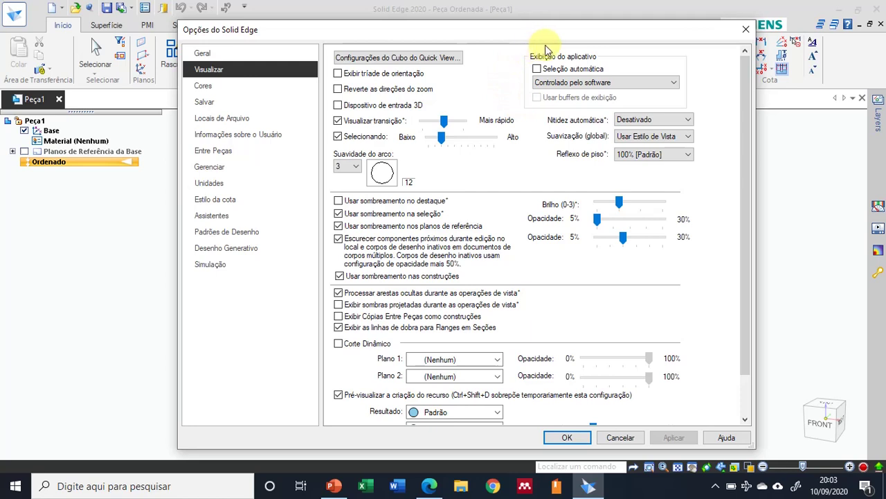
{"action": "left_click", "coordinate": [607, 83]}
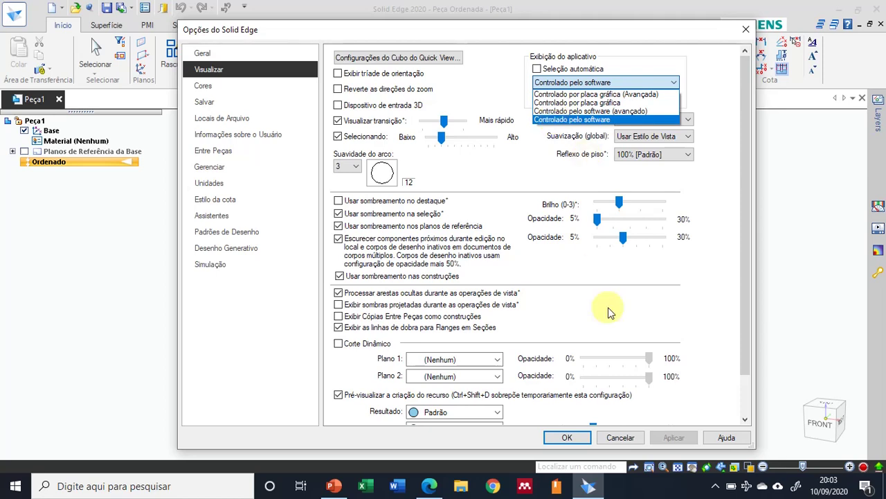
{"action": "left_click", "coordinate": [630, 437]}
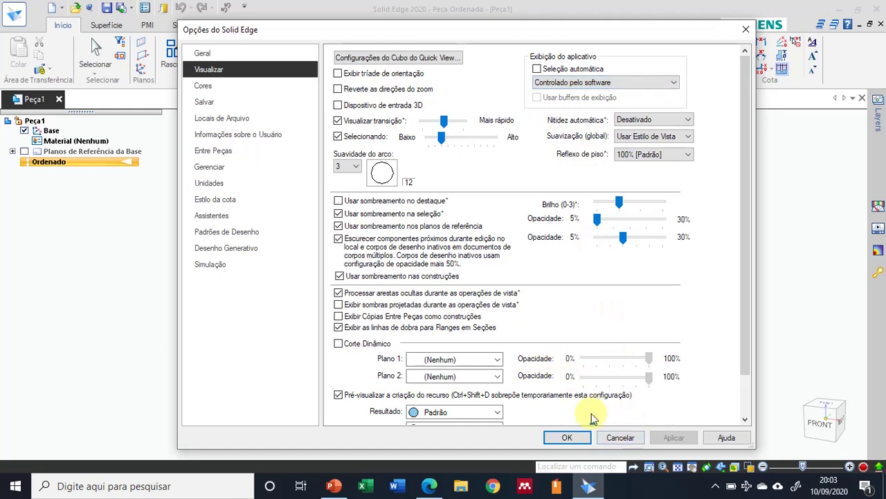
{"action": "left_click", "coordinate": [615, 438]}
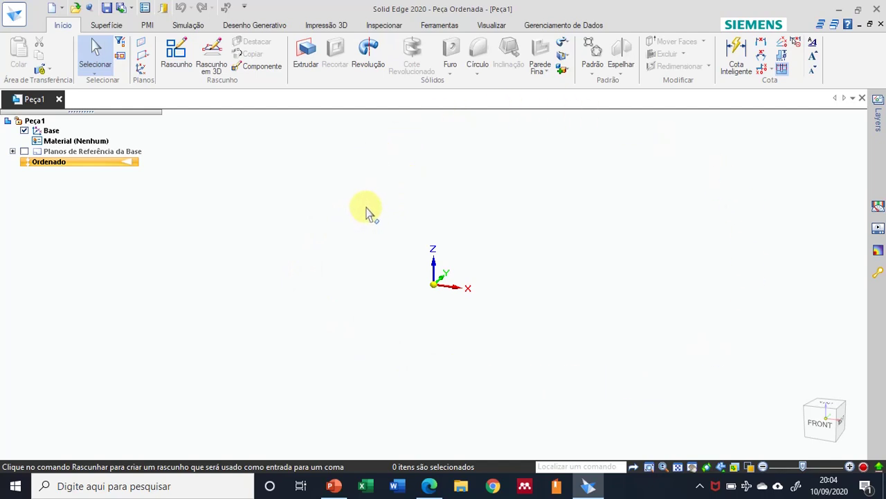
Switch the part to the synchronous environment (Síncrono) and return it to the ordered environment (Ordenado)
{"action": "right_click", "coordinate": [397, 160]}
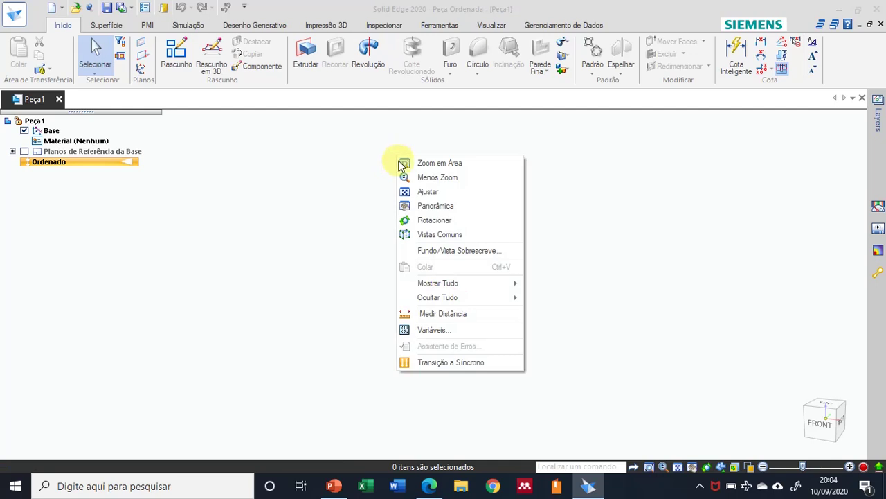
{"action": "left_click", "coordinate": [446, 363]}
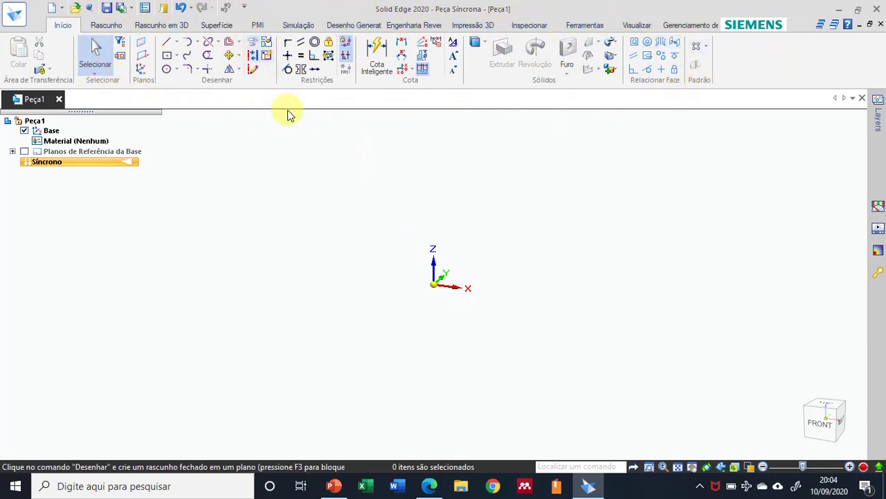
{"action": "right_click", "coordinate": [339, 166]}
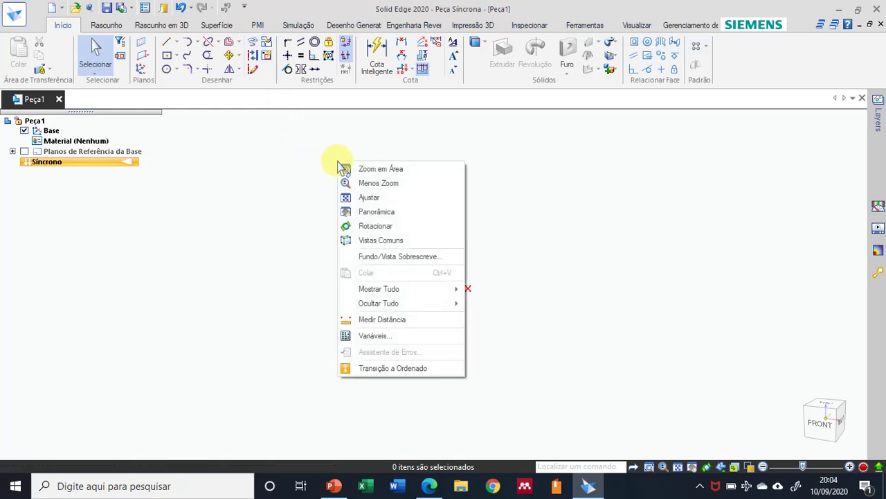
{"action": "left_click", "coordinate": [385, 367]}
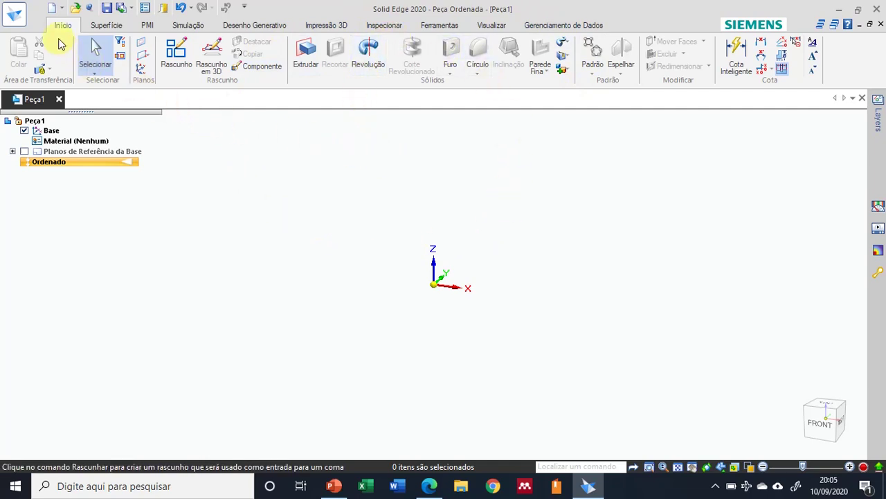
Examine the application's file commands and the command sets for surfacing, PMI, simulation, generative design, 3D printing, inspection, tools, view and data management
{"action": "left_click", "coordinate": [16, 15]}
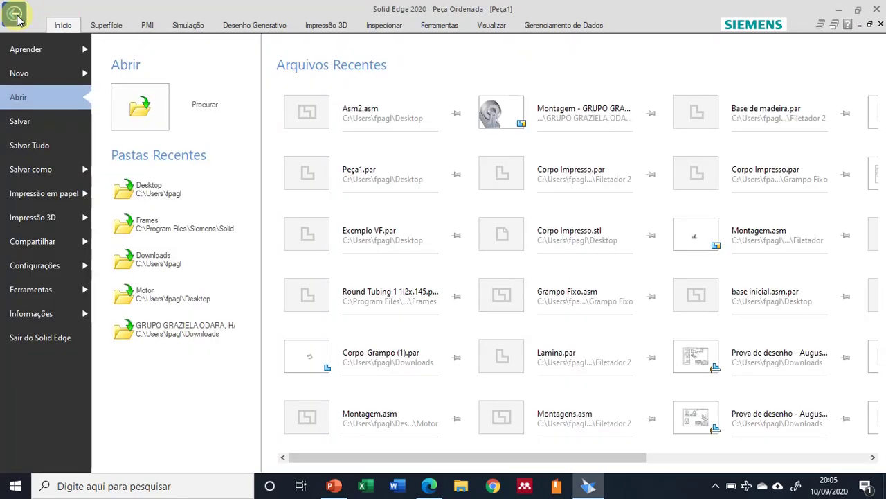
{"action": "left_click", "coordinate": [19, 21]}
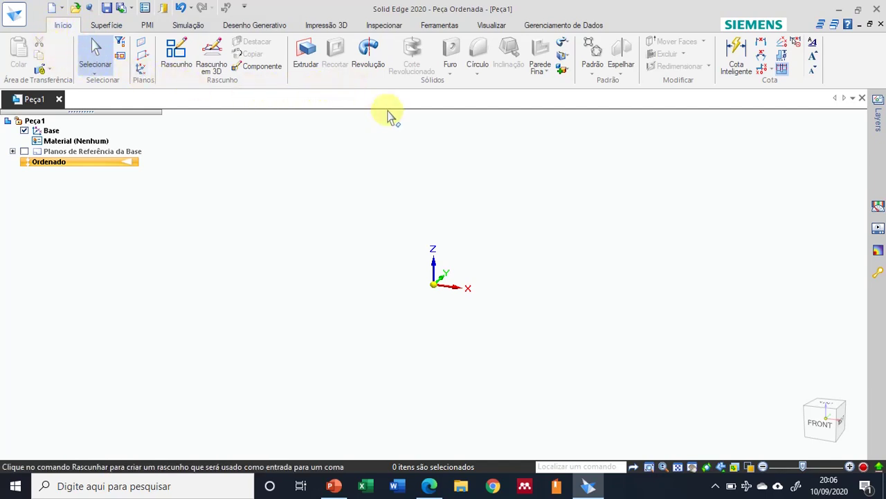
{"action": "left_click", "coordinate": [109, 28]}
{"action": "left_click", "coordinate": [149, 27]}
{"action": "left_click", "coordinate": [192, 27]}
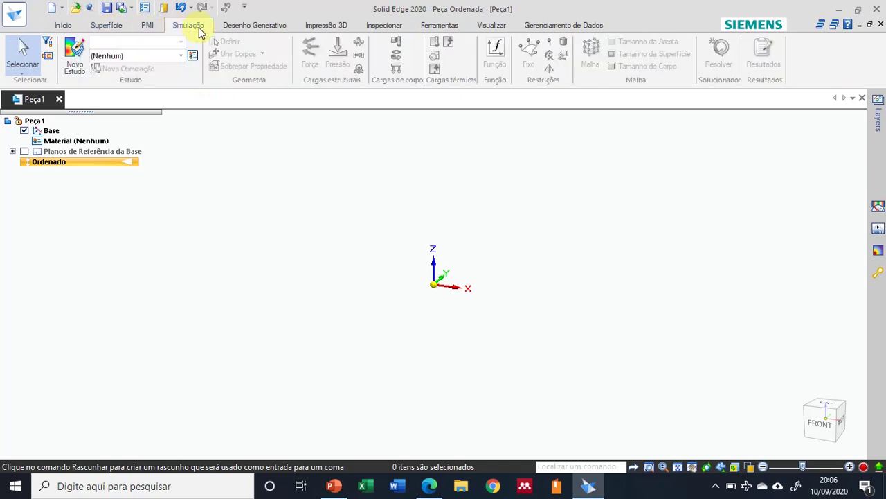
{"action": "left_click", "coordinate": [228, 29]}
{"action": "left_click", "coordinate": [329, 27]}
{"action": "left_click", "coordinate": [386, 26]}
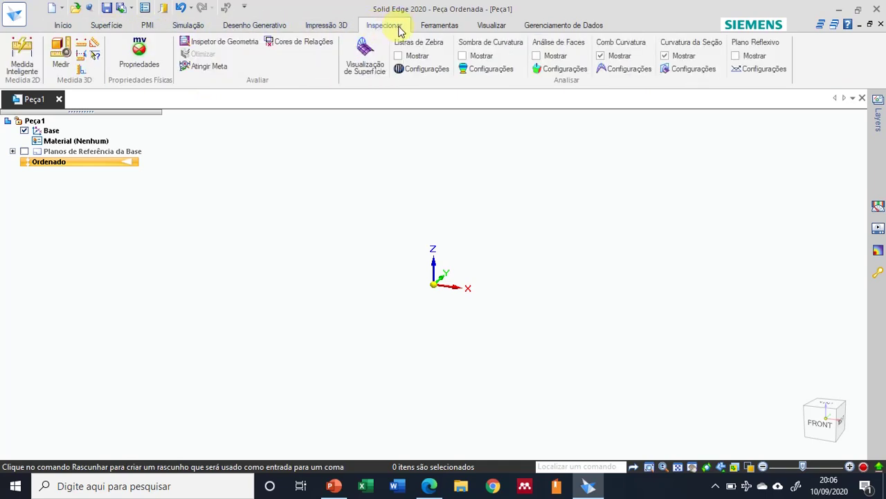
{"action": "left_click", "coordinate": [436, 27]}
{"action": "left_click", "coordinate": [487, 29]}
{"action": "left_click", "coordinate": [534, 28]}
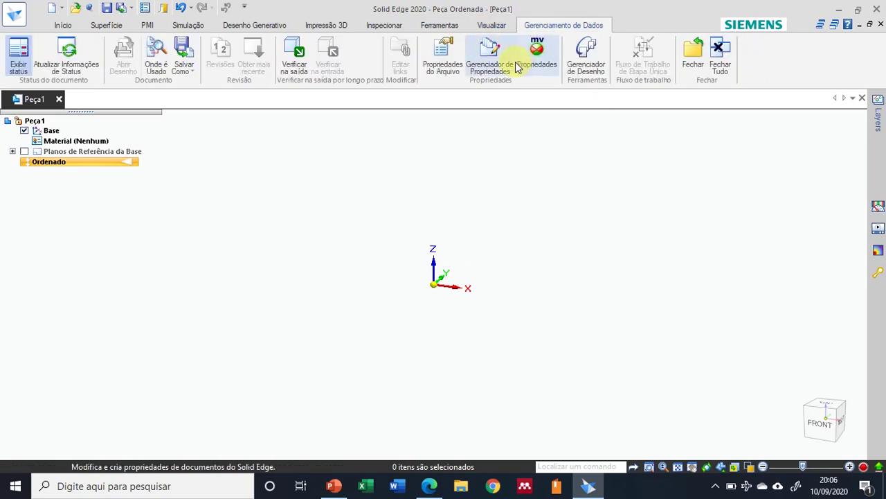
Review the 3D printing, generative design and simulation commands, and compare the dimensioning commands of the home and PMI command sets
{"action": "left_click", "coordinate": [339, 27]}
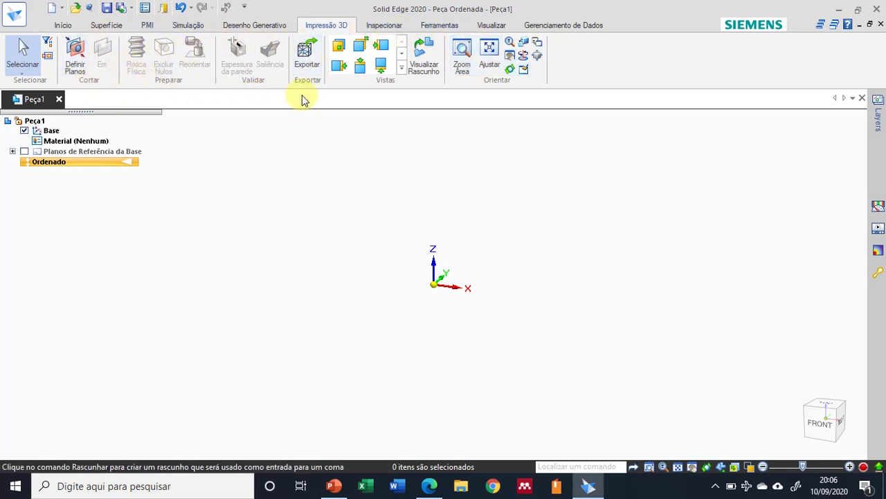
{"action": "left_click", "coordinate": [275, 26]}
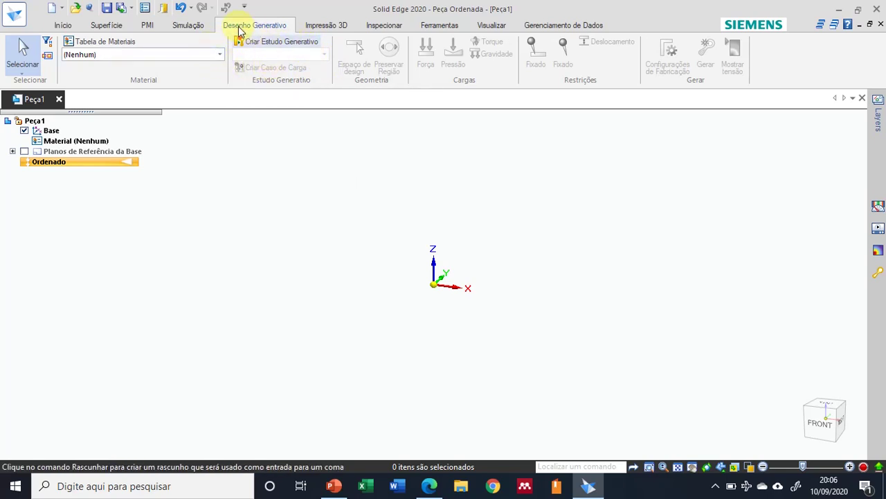
{"action": "left_click", "coordinate": [191, 28]}
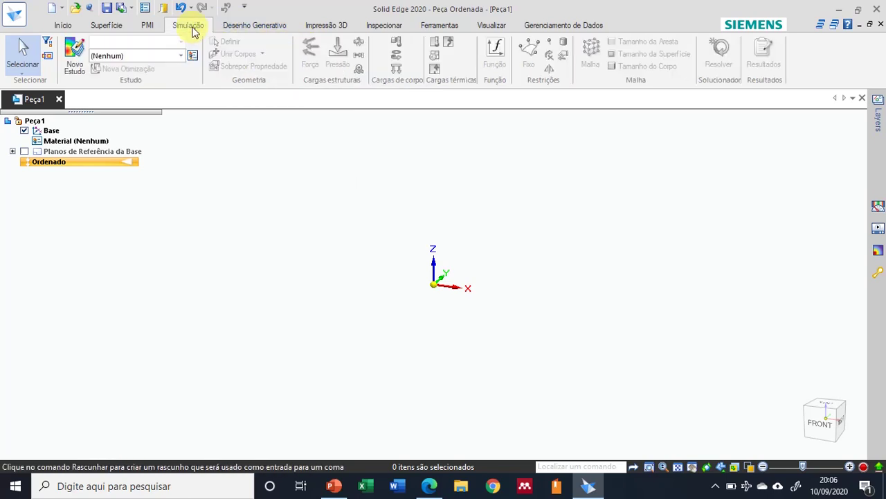
{"action": "left_click", "coordinate": [233, 28]}
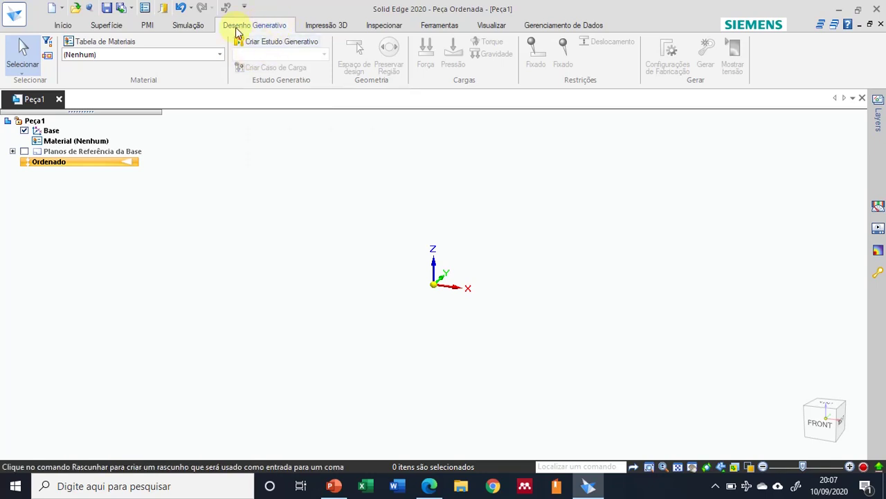
{"action": "left_click", "coordinate": [254, 44]}
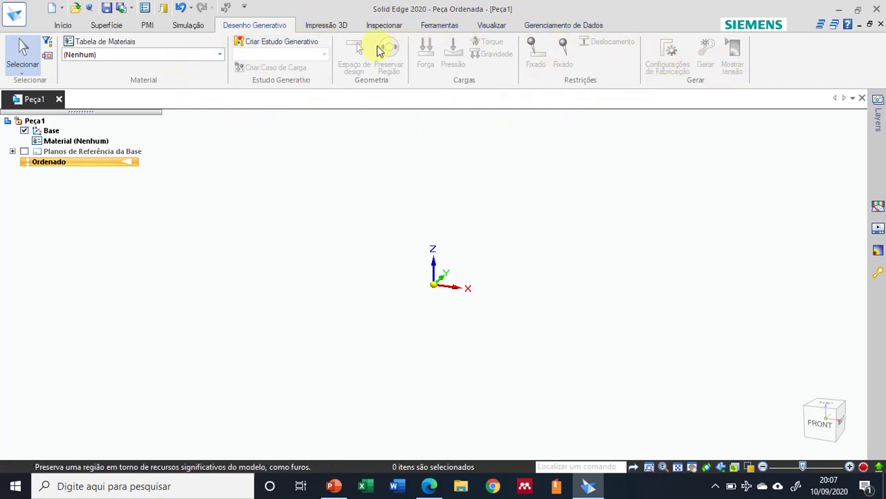
{"action": "left_click", "coordinate": [146, 28]}
{"action": "left_click", "coordinate": [70, 26]}
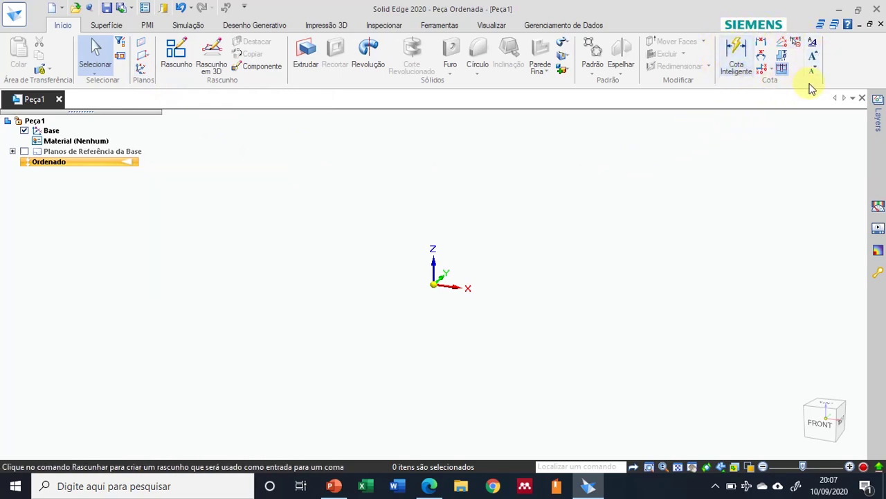
{"action": "left_click", "coordinate": [740, 50]}
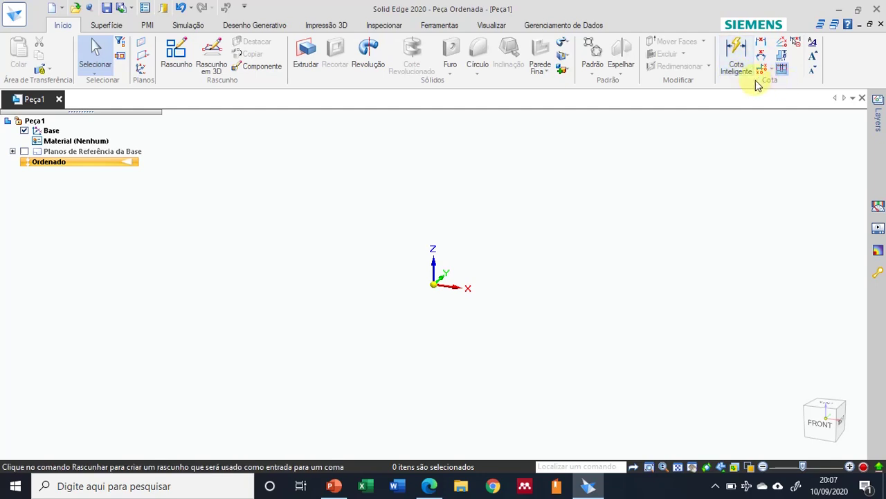
{"action": "left_click", "coordinate": [145, 26]}
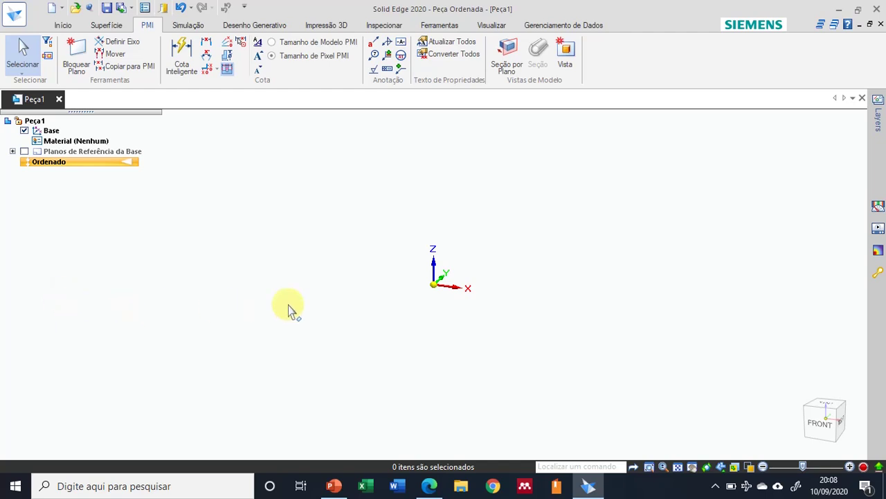
Orient the view to isometric, to front, and back to isometric with the view cube
{"action": "mouse_move", "coordinate": [800, 435]}
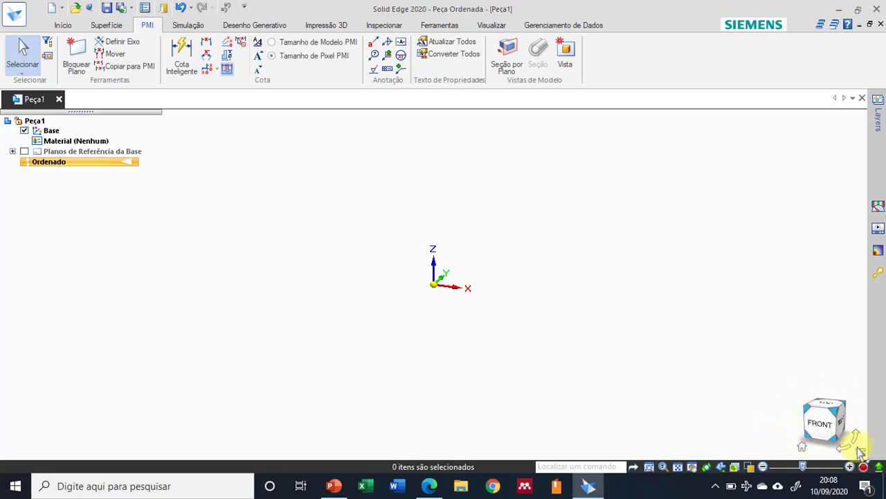
{"action": "left_click", "coordinate": [838, 414]}
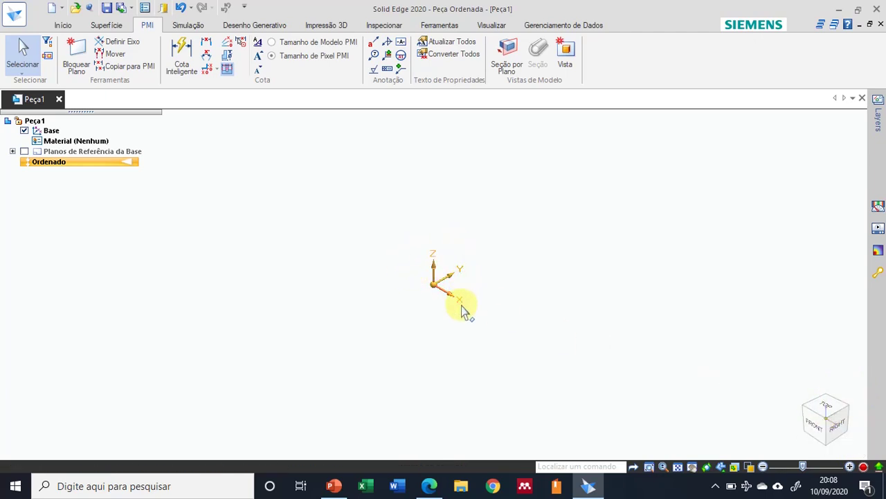
{"action": "left_click", "coordinate": [815, 430]}
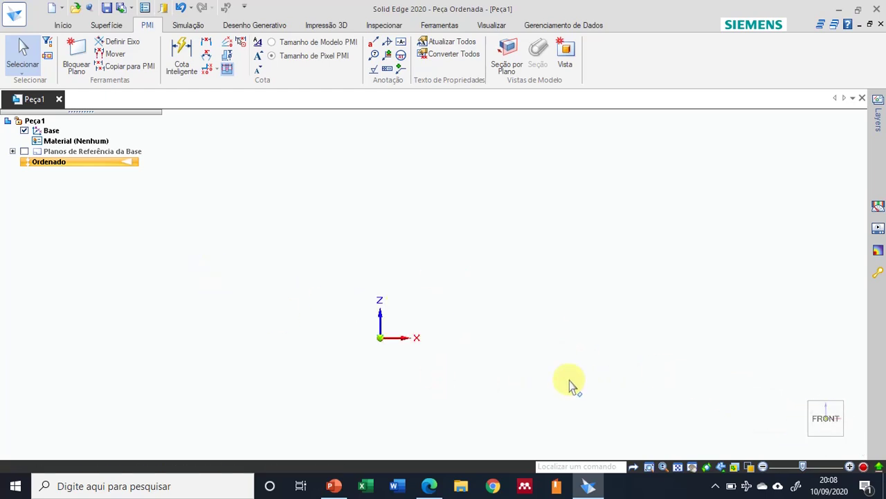
{"action": "left_click", "coordinate": [844, 405]}
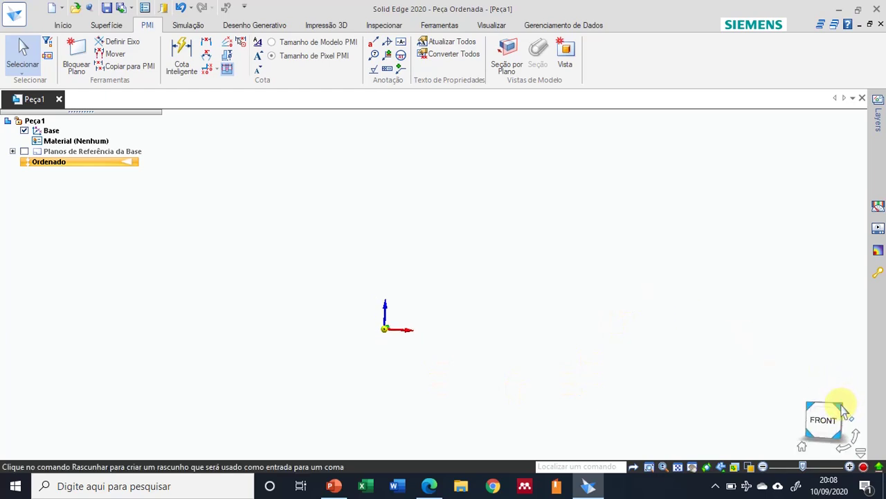
Rotate the view with the view cube's rotation controls, restore the isometric orientation, and zoom in and out around the origin
{"action": "left_click", "coordinate": [857, 440]}
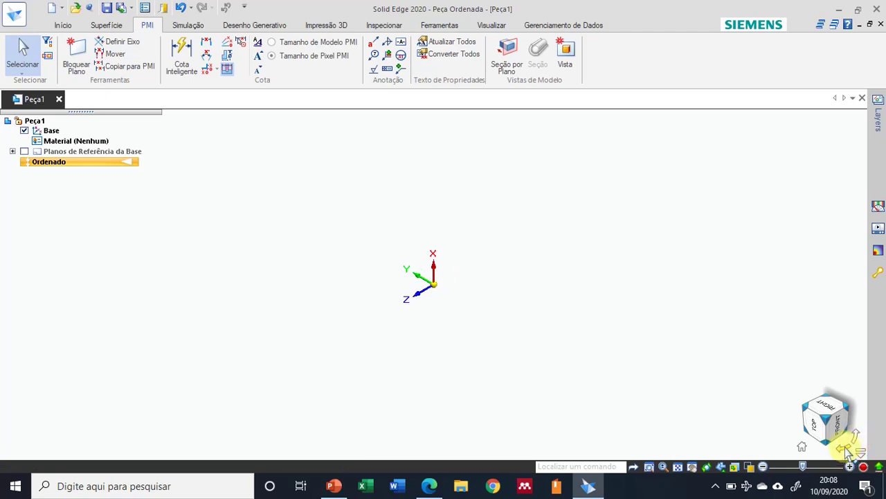
{"action": "left_click", "coordinate": [844, 449]}
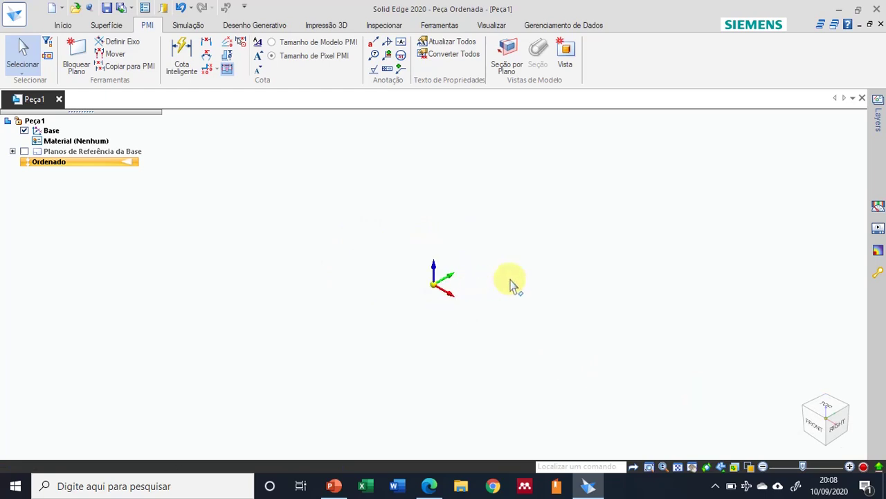
{"action": "scroll", "coordinate": [513, 286], "scroll_direction": "down", "scroll_amount": 1}
{"action": "scroll", "coordinate": [512, 285], "scroll_direction": "down", "scroll_amount": 1}
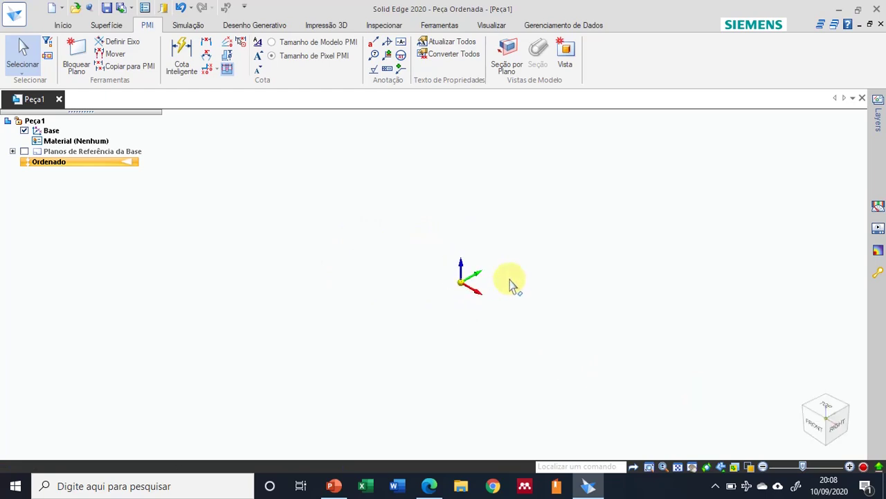
{"action": "scroll", "coordinate": [513, 285], "scroll_direction": "down", "scroll_amount": 1}
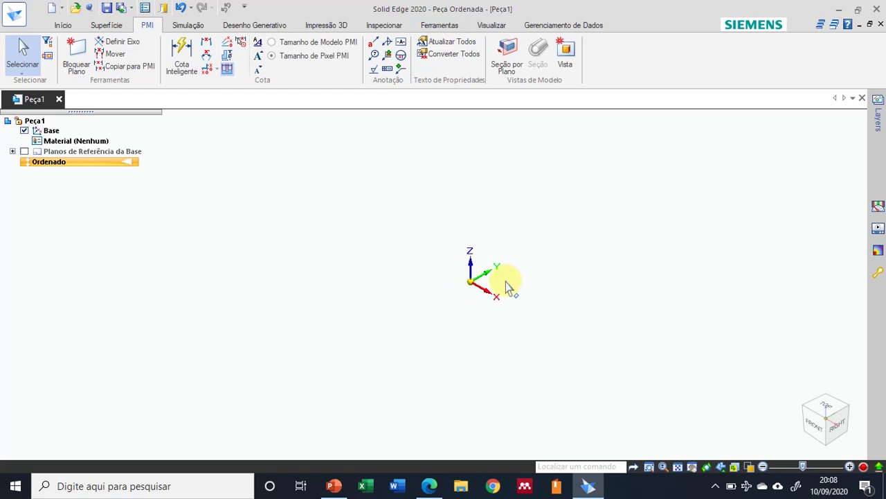
{"action": "scroll", "coordinate": [505, 282], "scroll_direction": "down", "scroll_amount": 1}
{"action": "scroll", "coordinate": [498, 283], "scroll_direction": "up", "scroll_amount": 2}
{"action": "scroll", "coordinate": [488, 286], "scroll_direction": "down", "scroll_amount": 1}
{"action": "scroll", "coordinate": [486, 290], "scroll_direction": "up", "scroll_amount": 4}
{"action": "scroll", "coordinate": [486, 290], "scroll_direction": "down", "scroll_amount": 2}
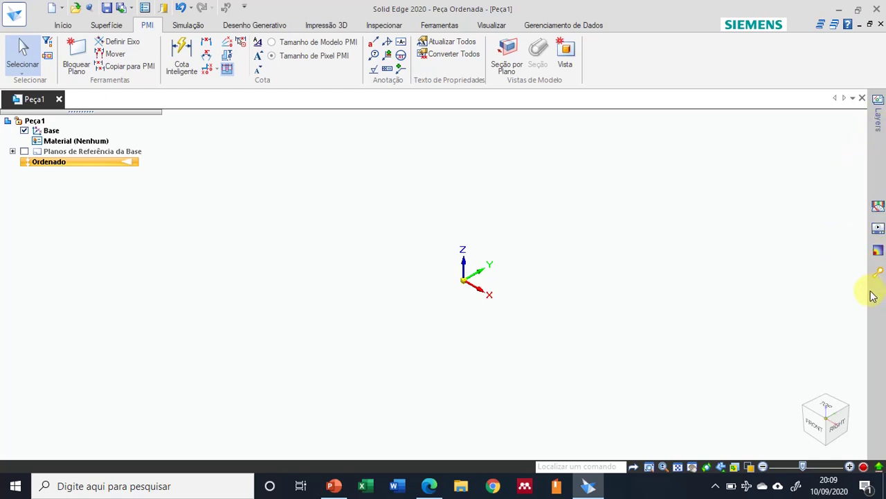
Show the home command set (Início) and close the Layers pane
{"action": "left_click", "coordinate": [66, 27]}
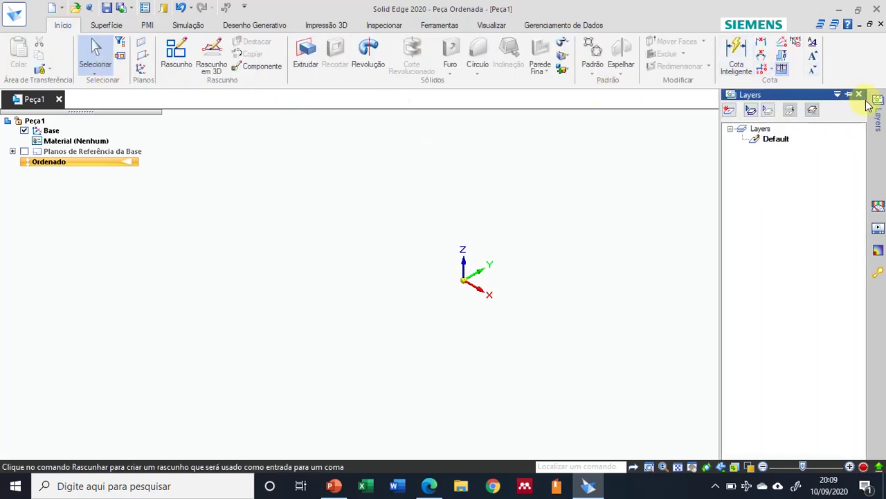
{"action": "left_click", "coordinate": [861, 94]}
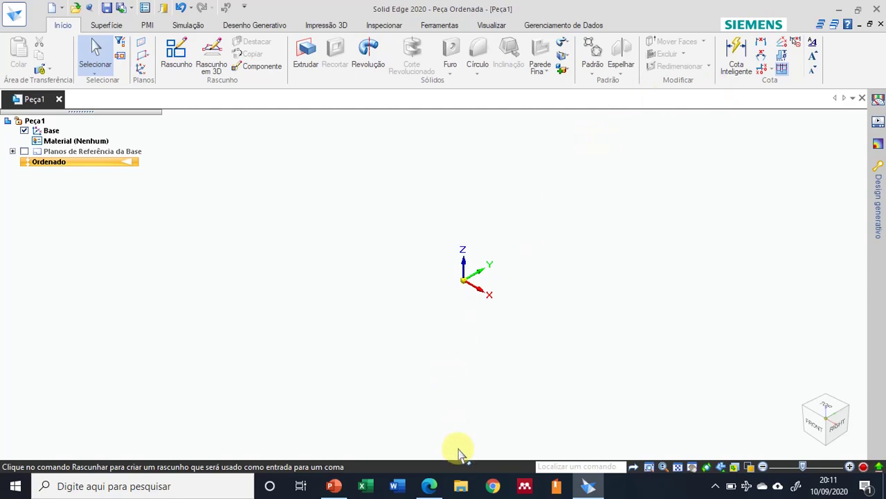
Switch to the browser's Solid Edge interface help page and compare its basic interface illustration with the part window in Solid Edge
{"action": "left_click", "coordinate": [431, 485]}
{"action": "scroll", "coordinate": [491, 251], "scroll_direction": "down", "scroll_amount": 1}
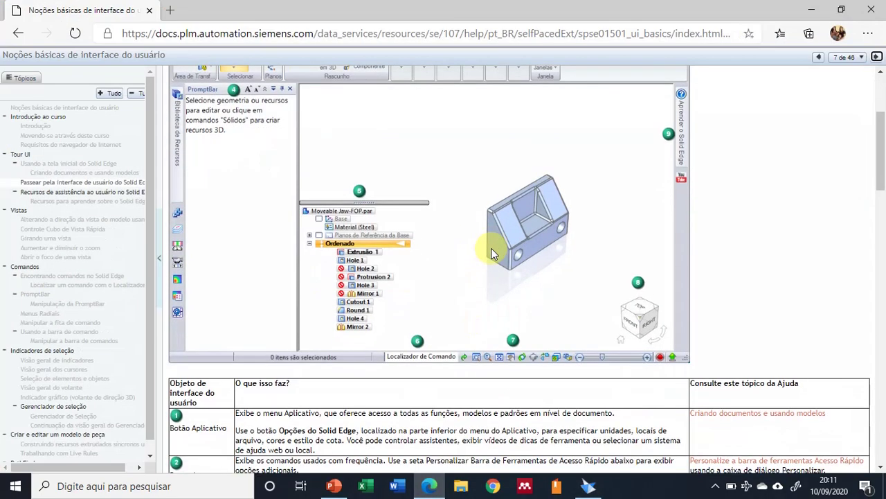
{"action": "scroll", "coordinate": [491, 248], "scroll_direction": "up", "scroll_amount": 1}
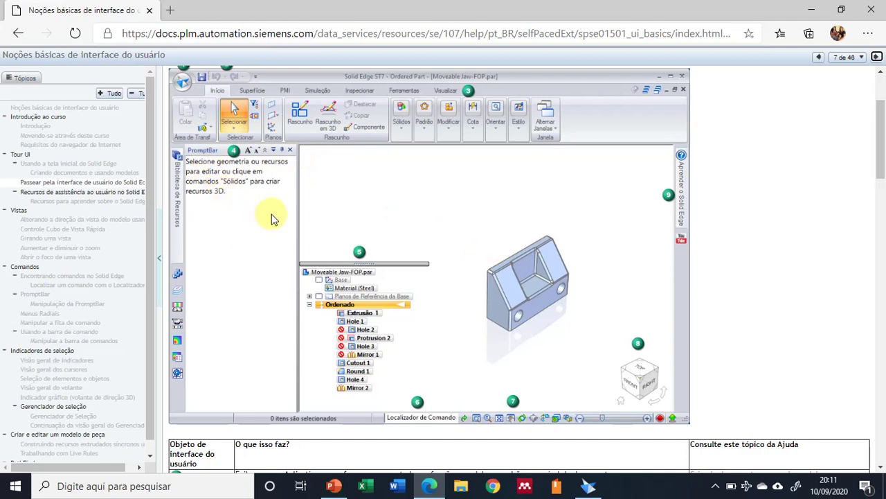
{"action": "left_click", "coordinate": [587, 486]}
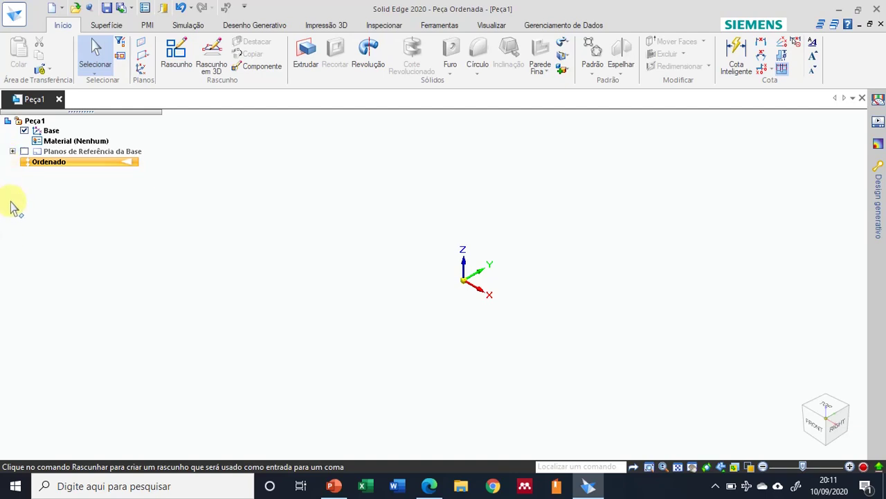
Return to the help page in the browser and review the numbered interface controls, the radial menu description and the additional tools section
{"action": "left_click", "coordinate": [430, 485]}
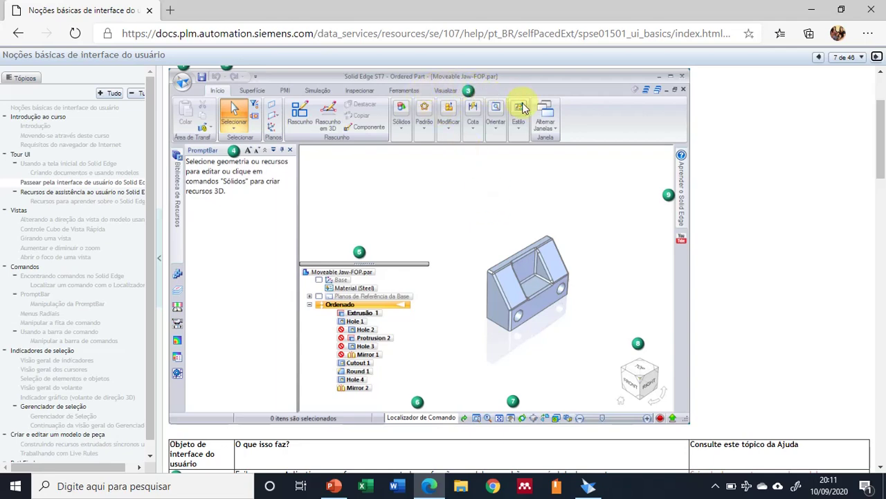
{"action": "scroll", "coordinate": [610, 215], "scroll_direction": "down", "scroll_amount": 1}
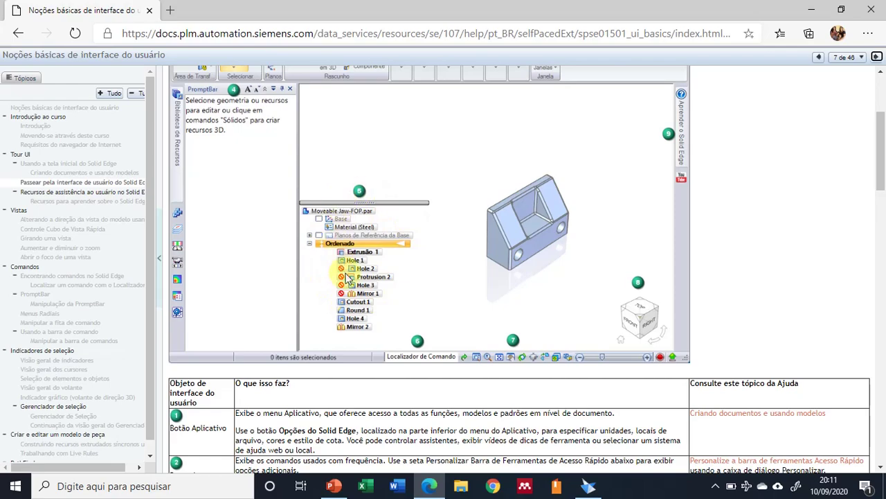
{"action": "scroll", "coordinate": [390, 251], "scroll_direction": "up", "scroll_amount": 1}
{"action": "scroll", "coordinate": [254, 184], "scroll_direction": "up", "scroll_amount": 2}
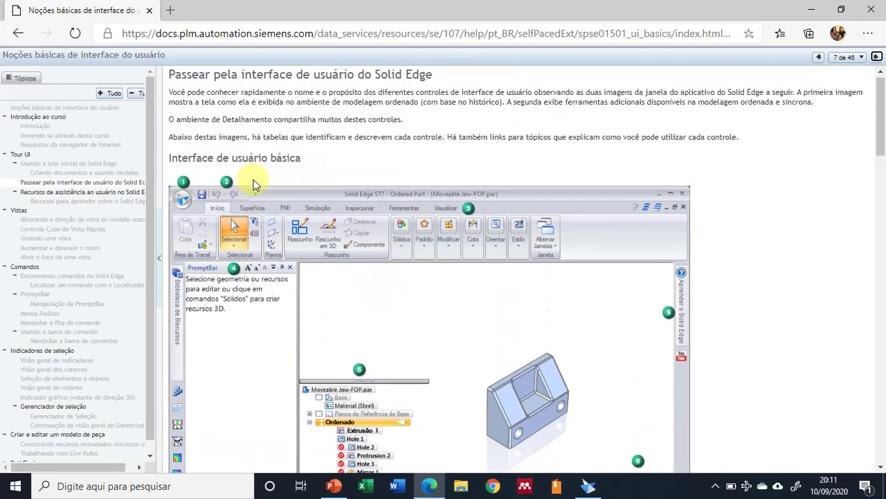
{"action": "scroll", "coordinate": [255, 184], "scroll_direction": "down", "scroll_amount": 15}
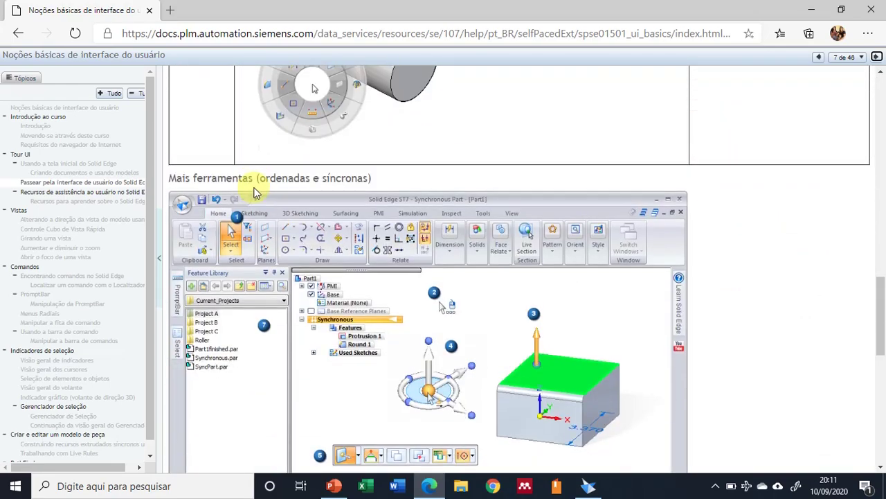
{"action": "scroll", "coordinate": [257, 193], "scroll_direction": "up", "scroll_amount": 2}
{"action": "scroll", "coordinate": [330, 258], "scroll_direction": "up", "scroll_amount": 1}
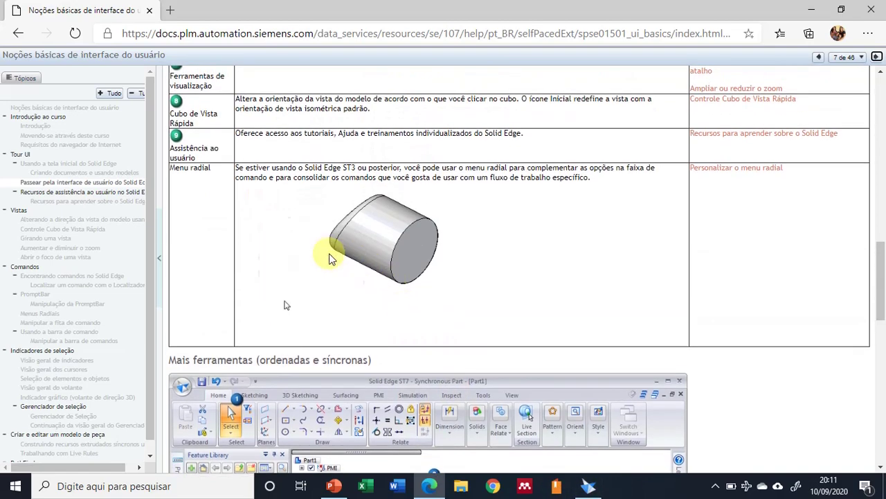
Switch back to Solid Edge, examine the radial menu's commands and start the Extrude command (Extrudar) from it
{"action": "left_click", "coordinate": [588, 485]}
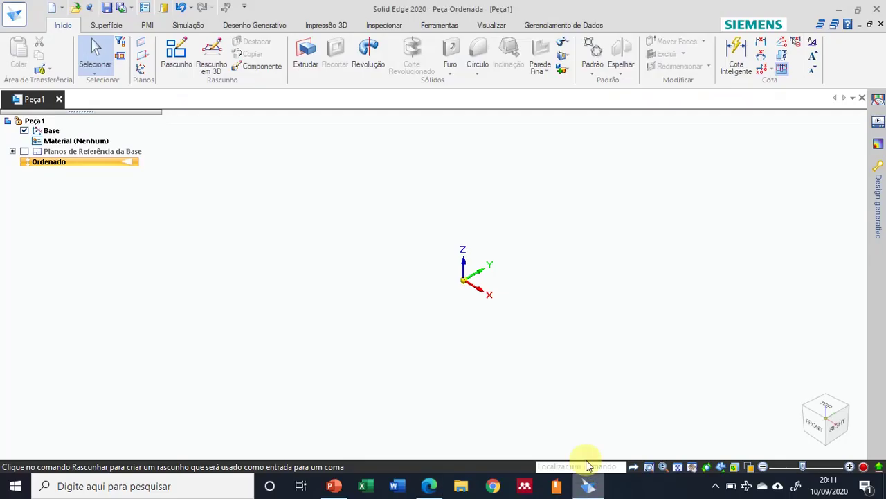
{"action": "right_click", "coordinate": [537, 225]}
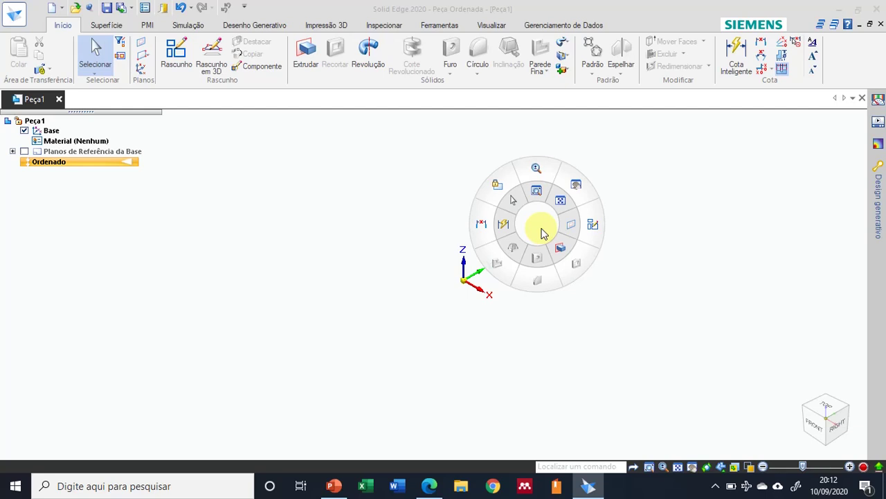
{"action": "left_click", "coordinate": [543, 233]}
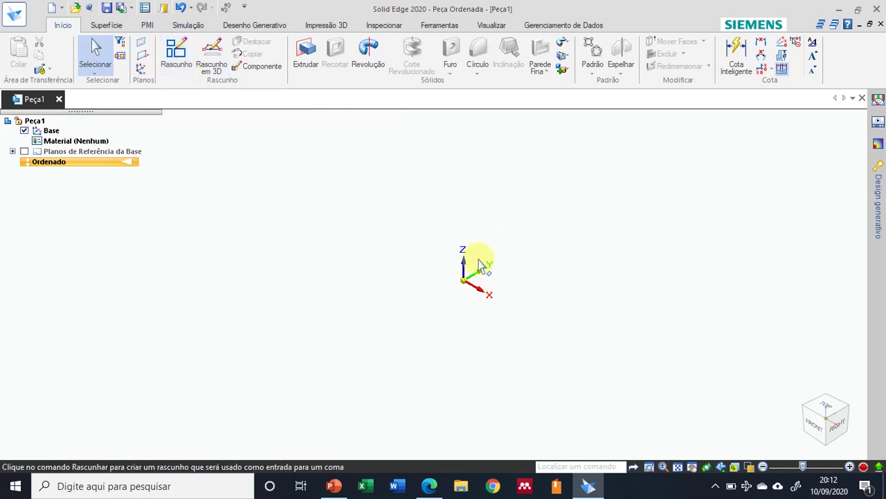
{"action": "right_click", "coordinate": [536, 246]}
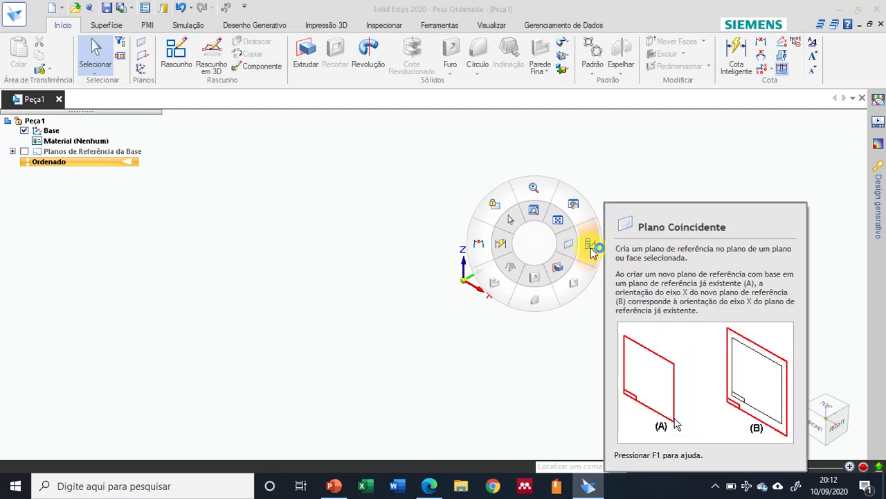
{"action": "left_click", "coordinate": [560, 269]}
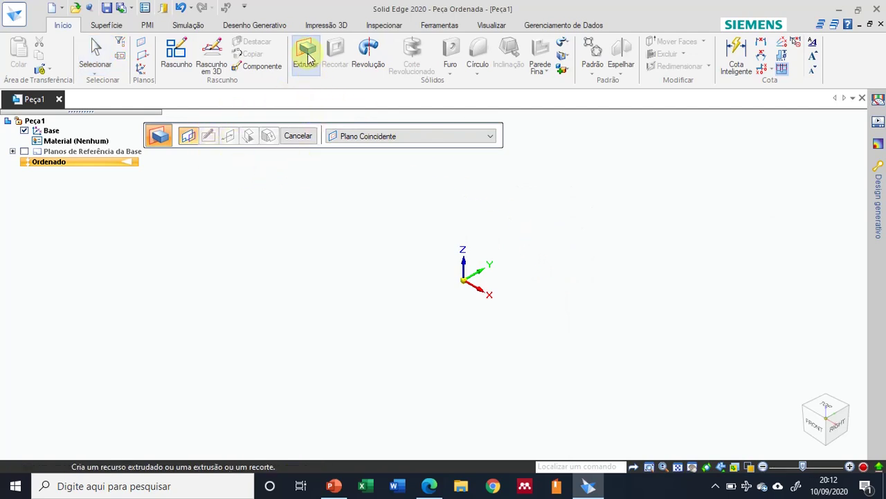
{"action": "right_click", "coordinate": [599, 231]}
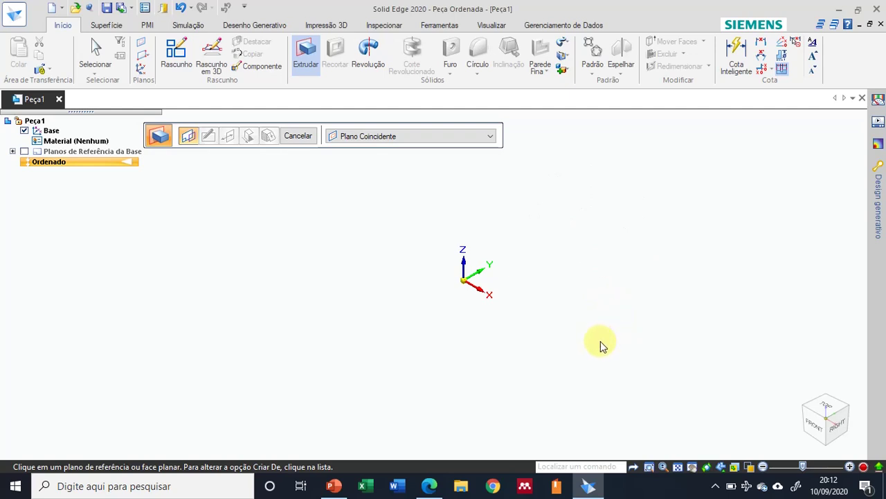
{"action": "left_click", "coordinate": [715, 485]}
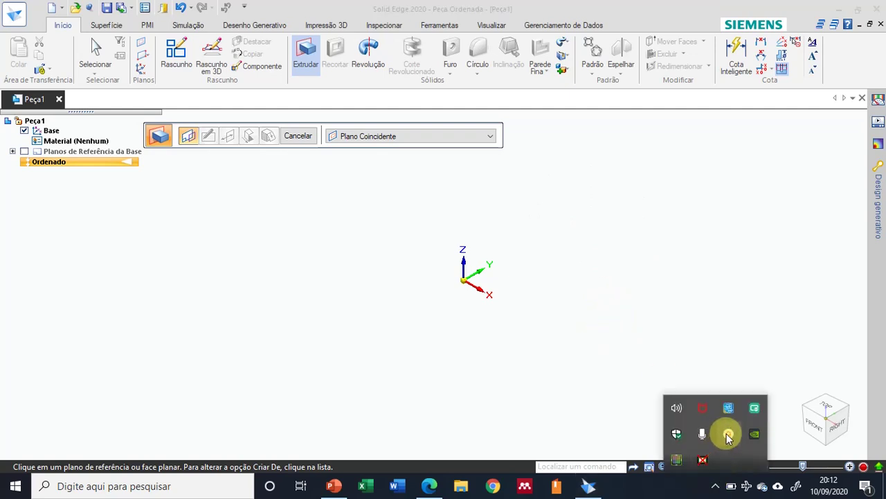